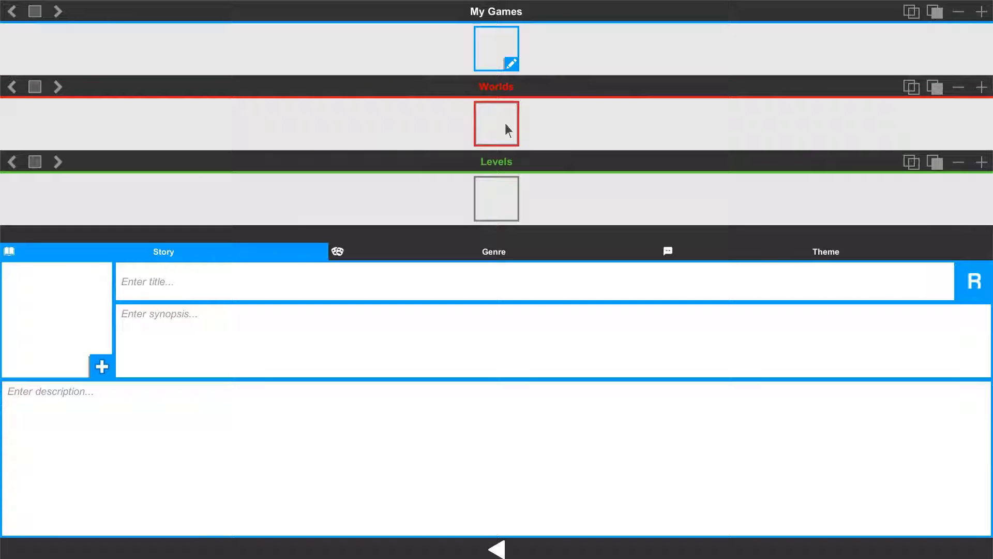
# - Open the game scene and place the Player near the grid centre
pyautogui.click(506, 51)
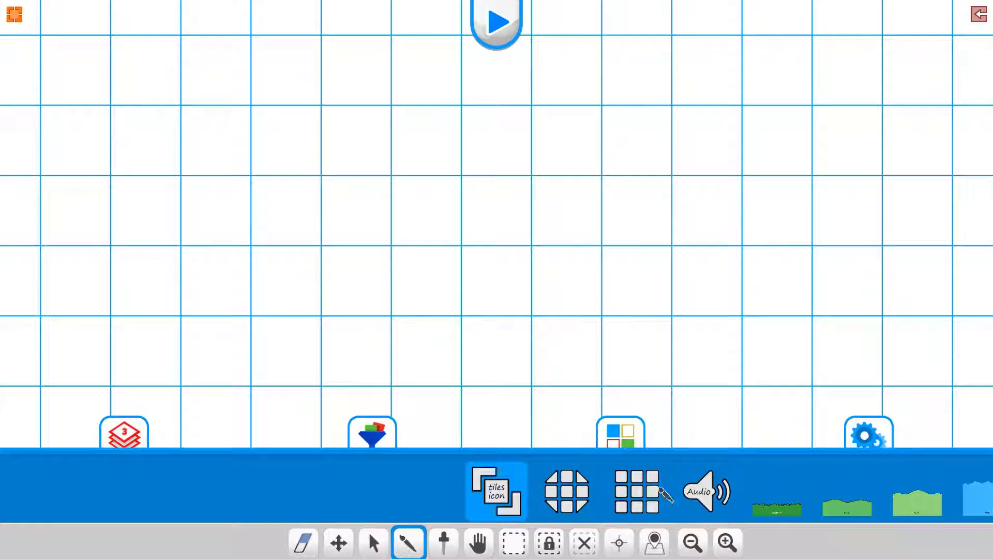
pyautogui.scroll(-10, 660, 489)
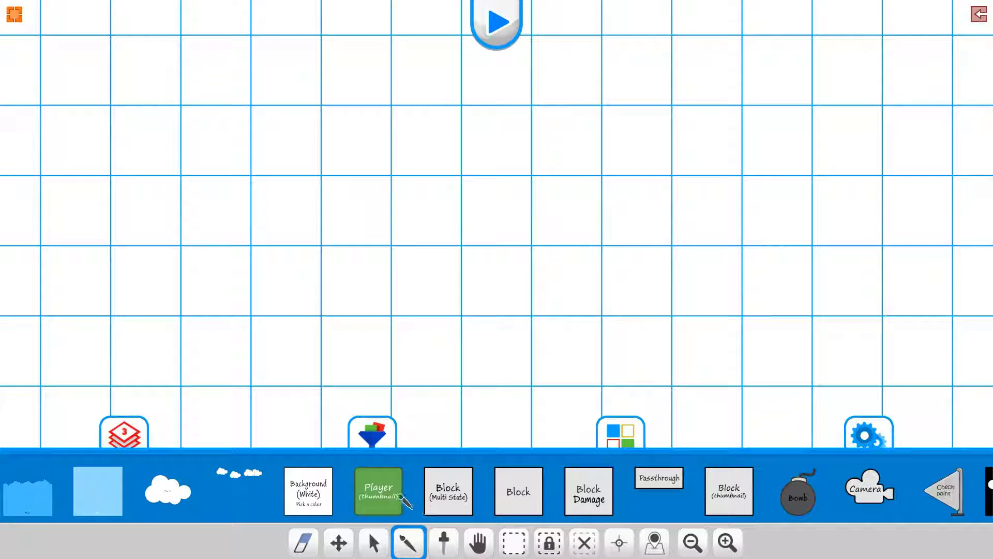
pyautogui.click(401, 496)
pyautogui.click(427, 210)
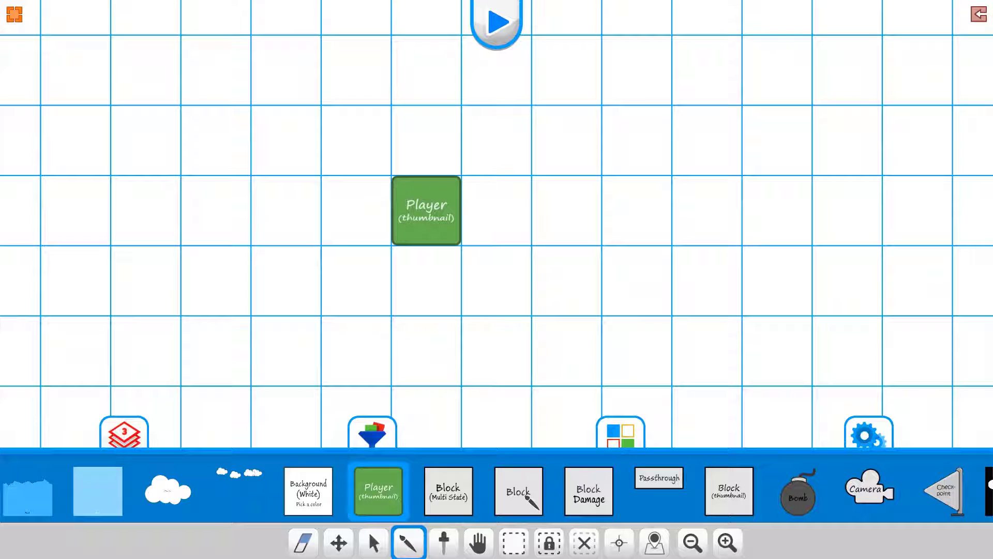
# - Paint a floor of five Block tiles under the Player
pyautogui.click(518, 491)
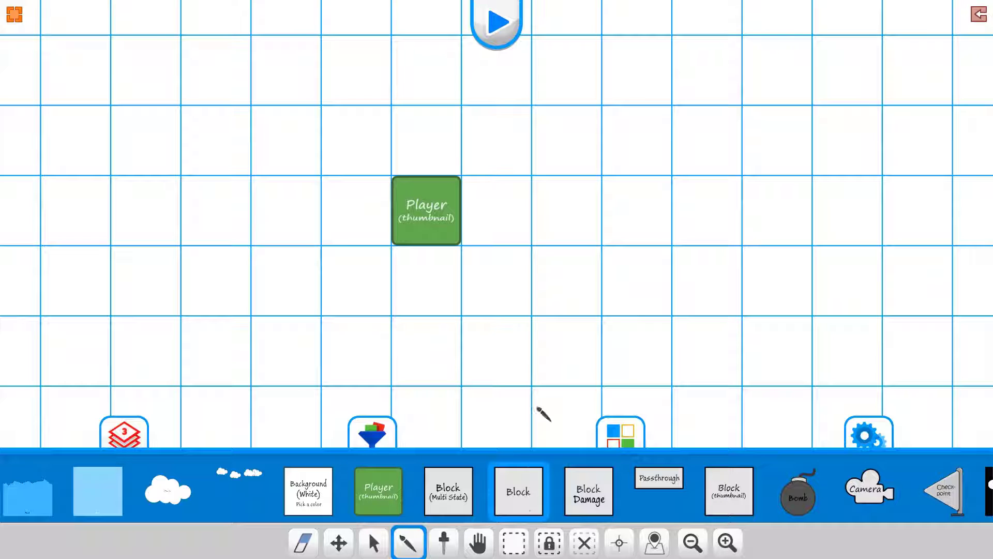
pyautogui.click(356, 281)
pyautogui.click(497, 281)
pyautogui.click(566, 281)
pyautogui.click(636, 281)
pyautogui.click(426, 281)
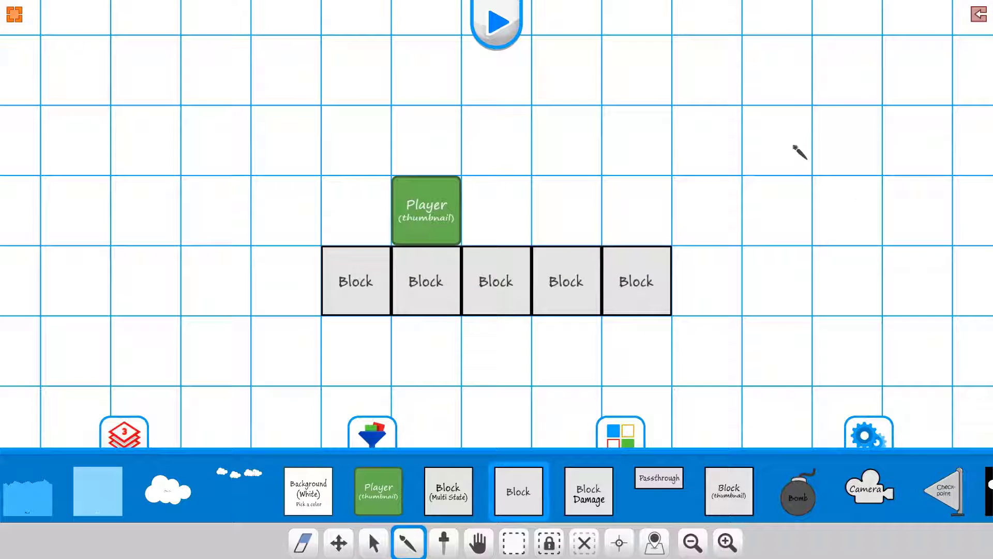
# - Paint Block tiles into a letter G to the right of the floor
pyautogui.click(846, 141)
pyautogui.click(776, 141)
pyautogui.click(706, 141)
pyautogui.click(706, 211)
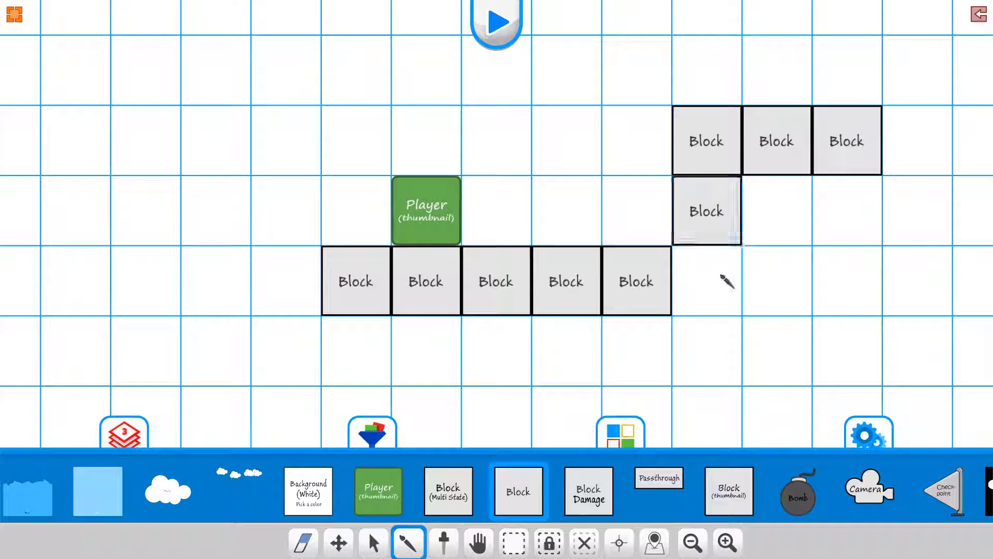
pyautogui.click(706, 281)
pyautogui.click(706, 351)
pyautogui.click(777, 351)
pyautogui.click(847, 351)
pyautogui.click(847, 281)
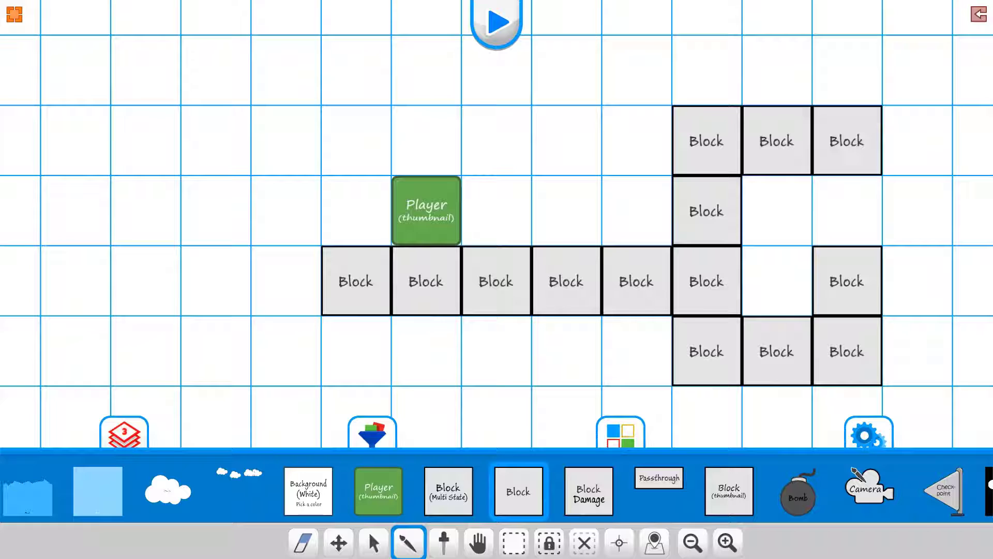
# - Place a Goal on the floor beside the Player and save the game scene
pyautogui.scroll(-15, 660, 491)
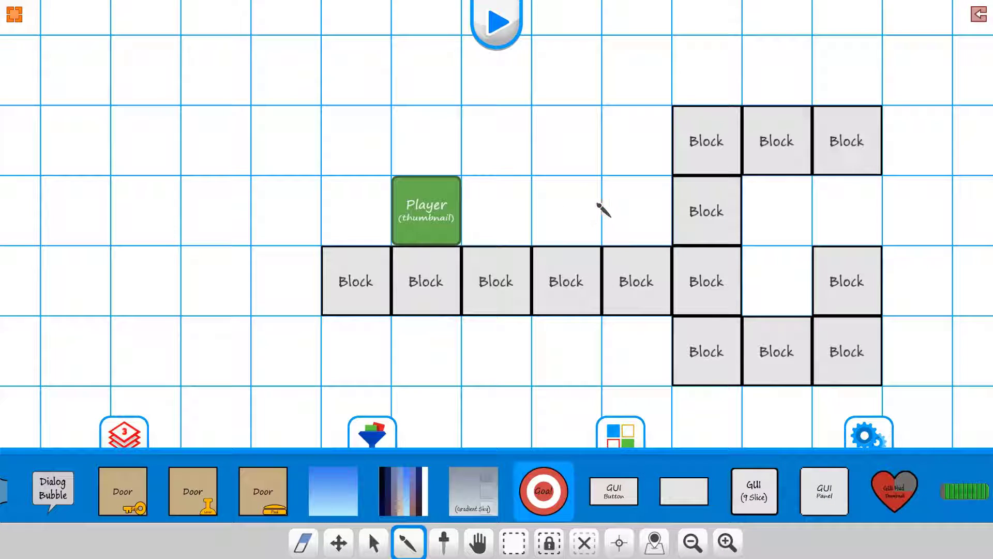
pyautogui.click(590, 212)
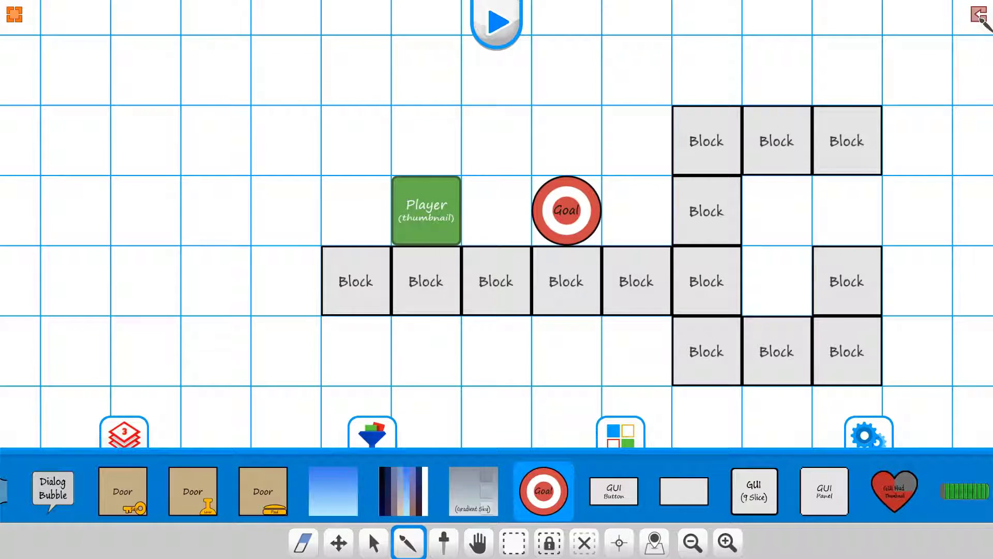
pyautogui.click(979, 15)
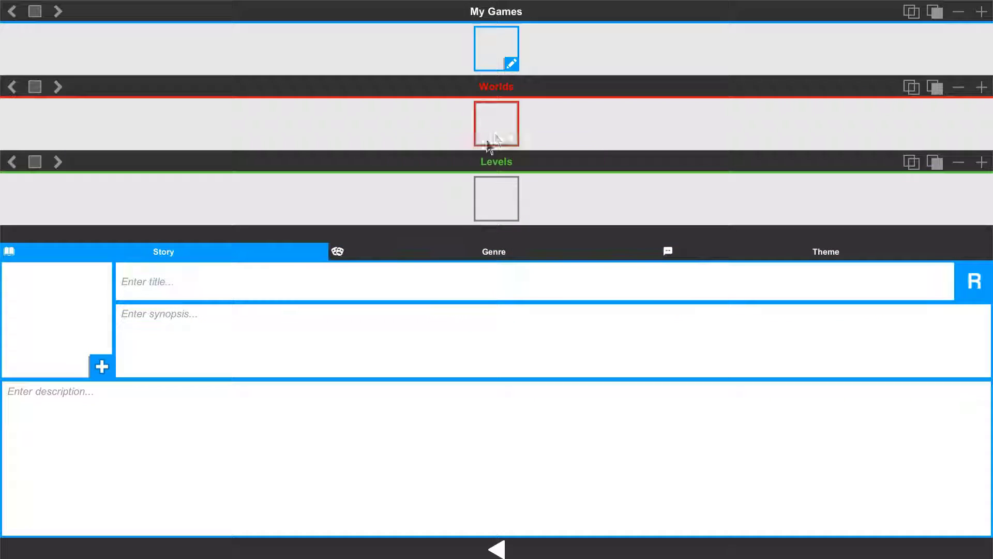
# - Open the world scene and place the Player near the grid centre
pyautogui.click(496, 126)
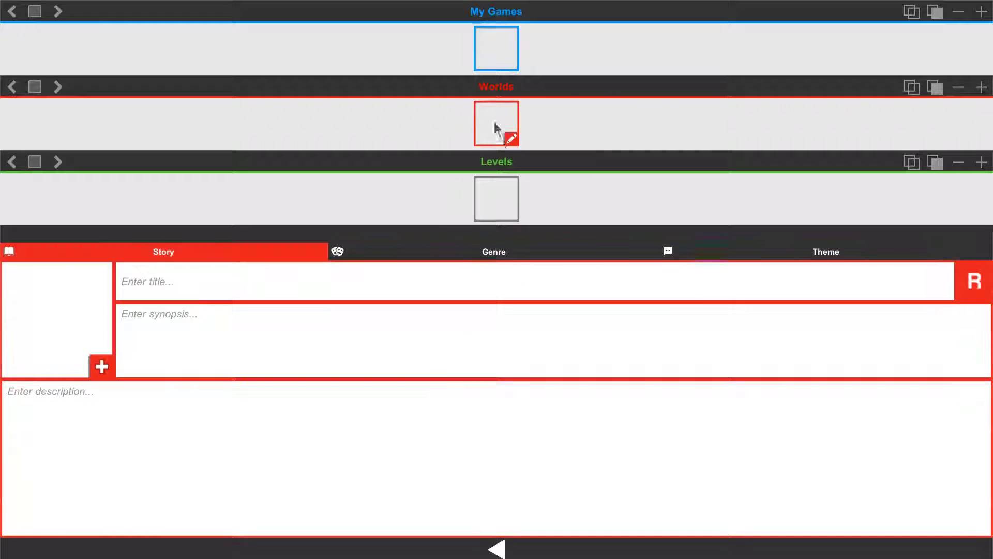
pyautogui.click(496, 199)
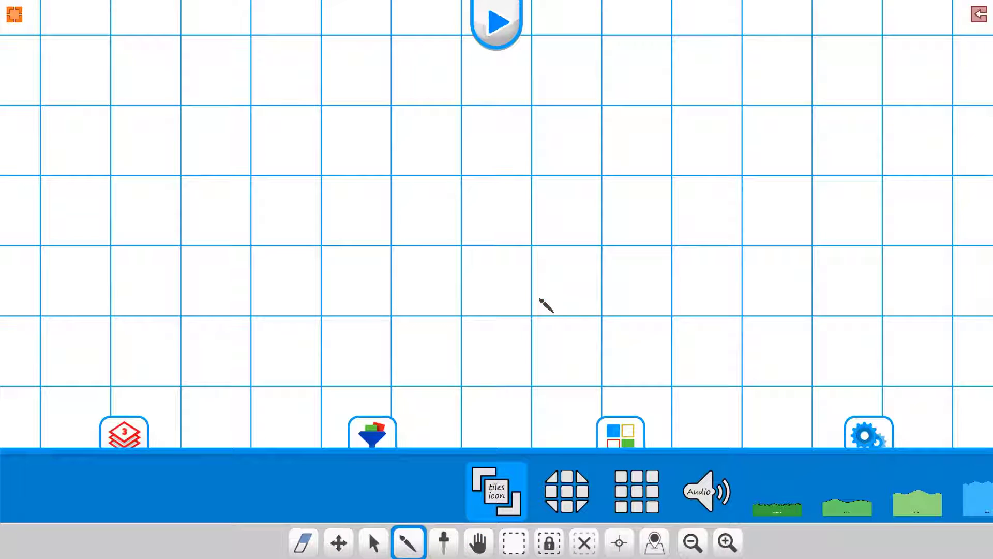
pyautogui.click(640, 505)
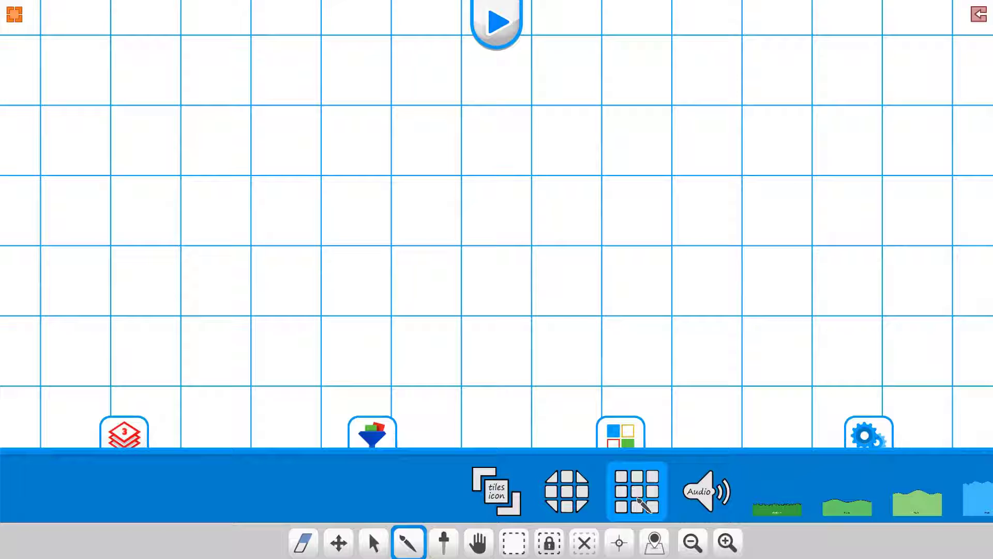
pyautogui.scroll(-5, 600, 492)
pyautogui.click(856, 491)
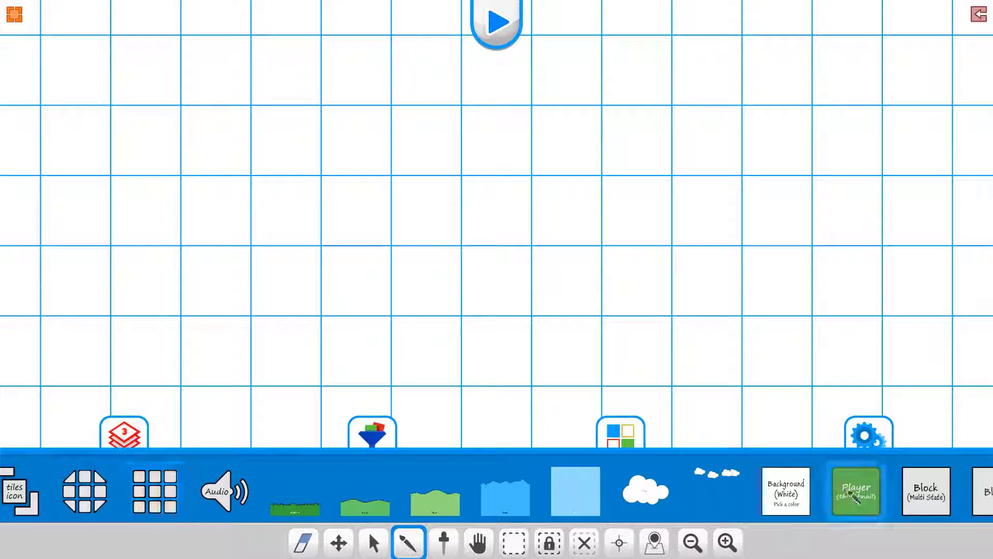
pyautogui.click(428, 210)
# - Paint Blocks into a letter W around the Player and put a Goal above its top-right block
pyautogui.scroll(-5, 880, 496)
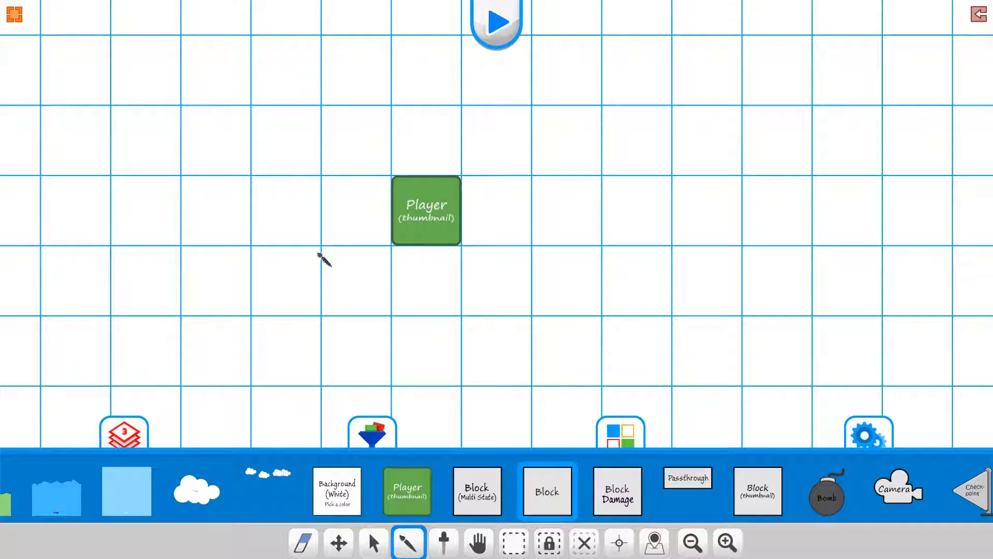
pyautogui.click(310, 159)
pyautogui.moveTo(310, 223)
pyautogui.mouseDown()
pyautogui.moveTo(301, 335)
pyautogui.moveTo(422, 346)
pyautogui.moveTo(423, 284)
pyautogui.moveTo(489, 357)
pyautogui.moveTo(603, 338)
pyautogui.moveTo(579, 204)
pyautogui.moveTo(576, 153)
pyautogui.moveTo(591, 139)
pyautogui.mouseUp()
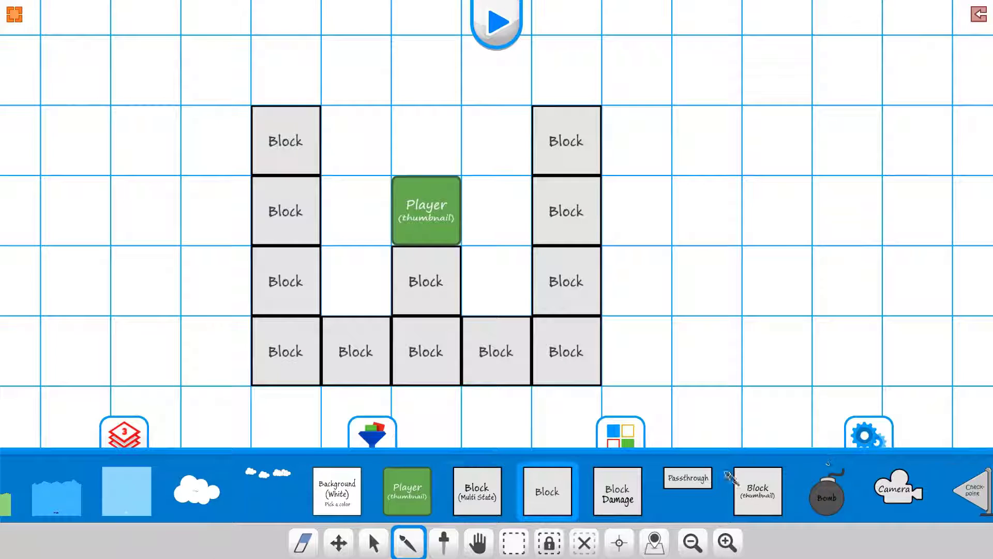
pyautogui.moveTo(731, 474); pyautogui.dragTo(487, 481)
pyautogui.click(795, 491)
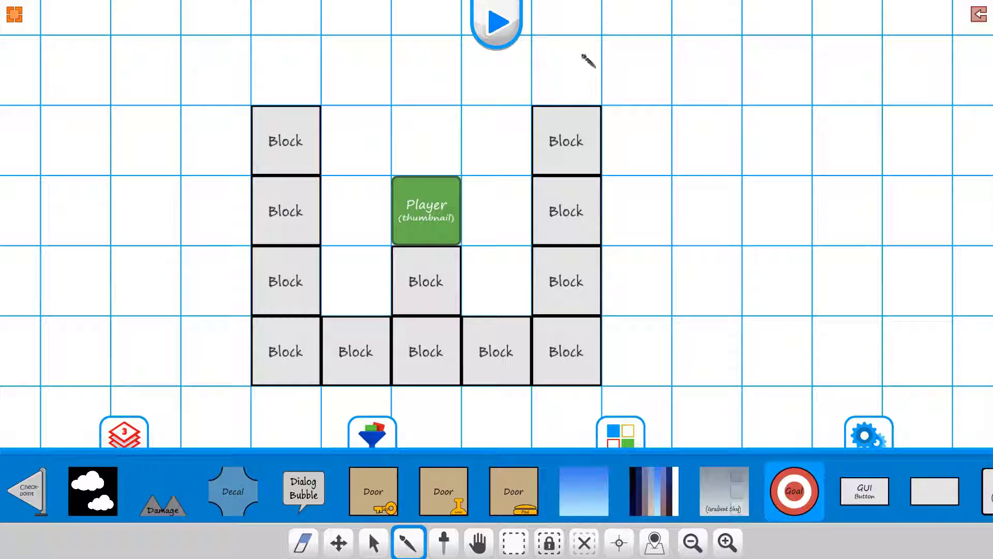
pyautogui.click(574, 72)
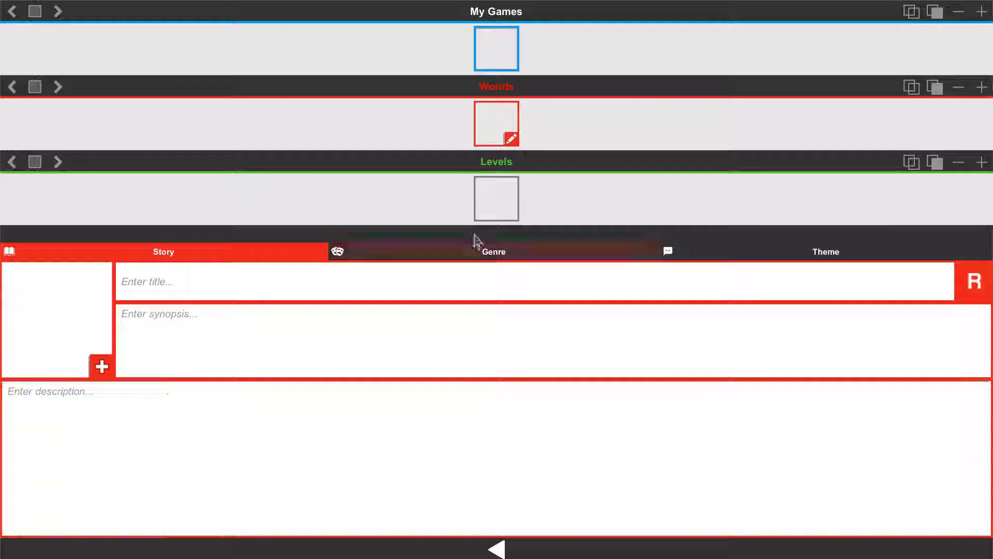
# - Open the level scene and place the Player in the upper left area
pyautogui.click(496, 201)
pyautogui.click(496, 200)
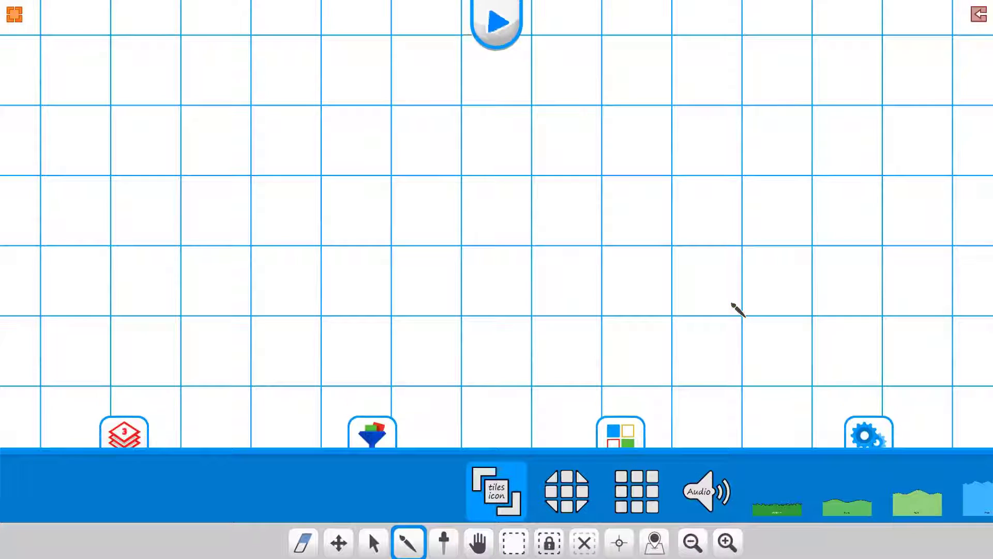
pyautogui.scroll(-10, 624, 489)
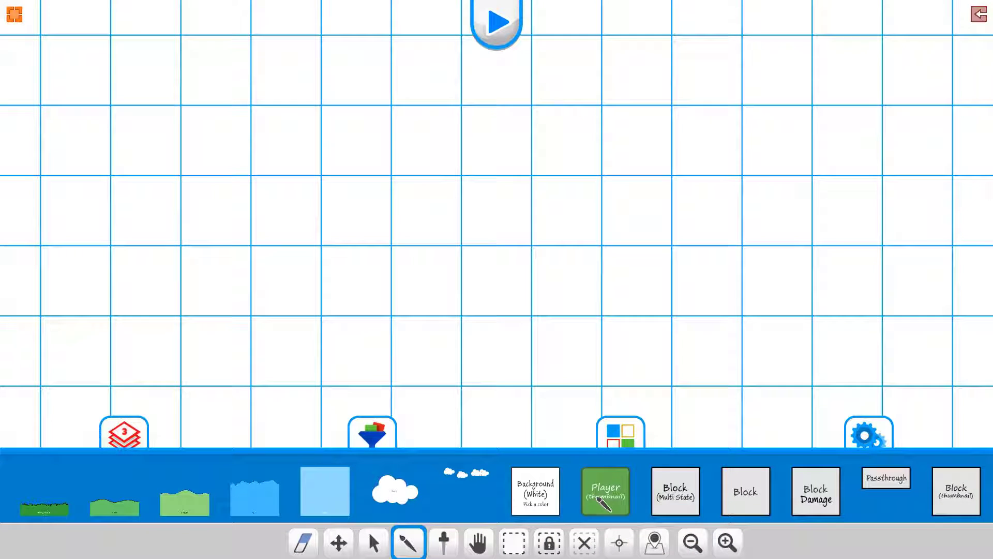
pyautogui.click(605, 491)
pyautogui.click(365, 145)
# - Paint a Block column under the Player and a floor, with a Goal on the rightmost floor block
pyautogui.click(745, 505)
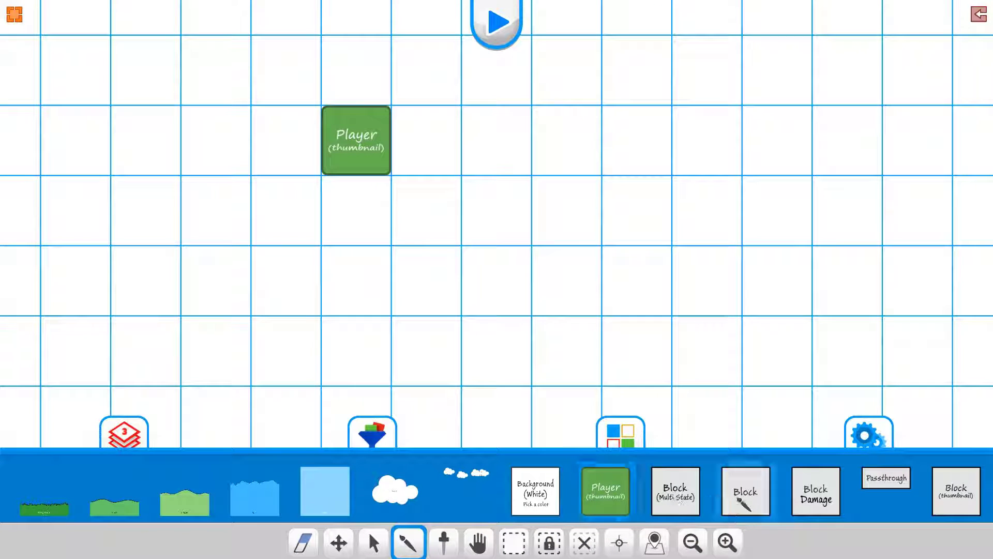
pyautogui.moveTo(357, 205)
pyautogui.mouseDown()
pyautogui.moveTo(367, 259)
pyautogui.moveTo(365, 397)
pyautogui.moveTo(485, 414)
pyautogui.moveTo(550, 415)
pyautogui.moveTo(581, 406)
pyautogui.mouseUp()
pyautogui.scroll(-10, 838, 512)
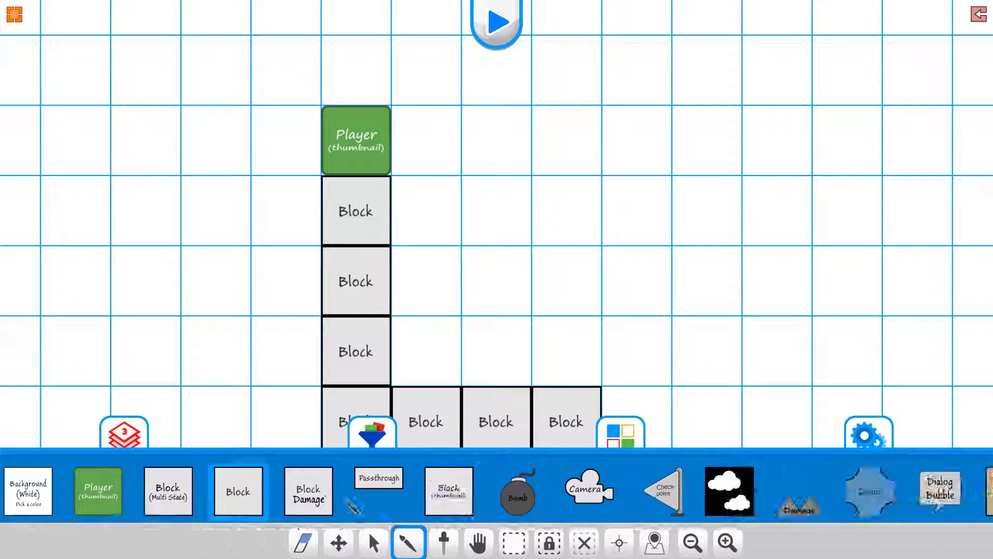
pyautogui.scroll(-8, 673, 492)
pyautogui.click(516, 490)
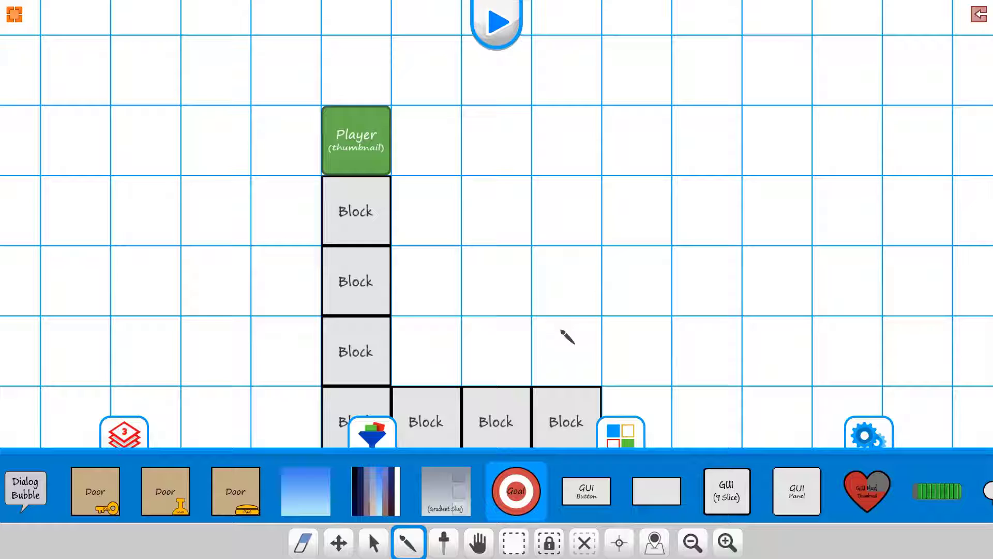
pyautogui.click(565, 342)
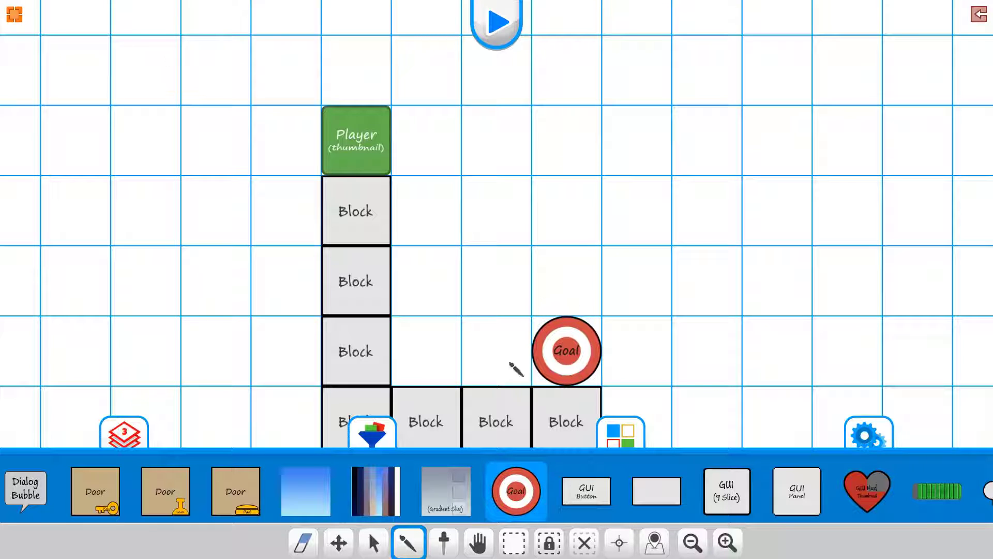
pyautogui.click(369, 531)
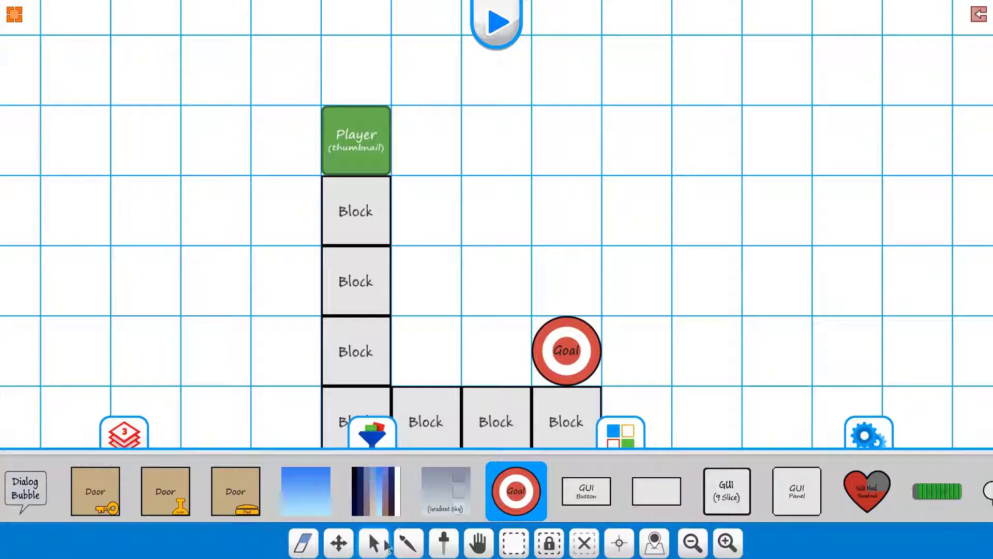
# - In the Goal's Manager World Level settings, tick Load: Game Scene
pyautogui.click(569, 354)
pyautogui.scroll(-10, 590, 533)
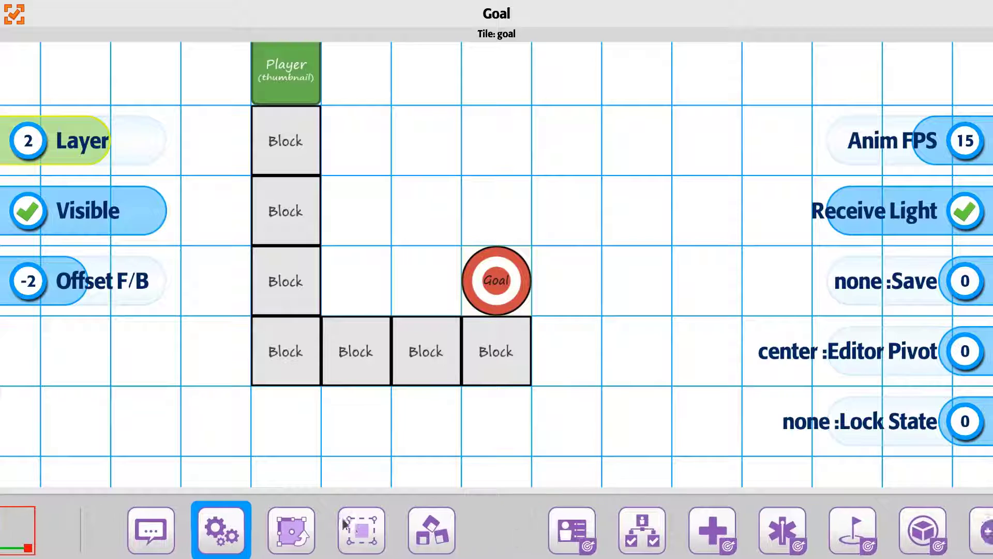
pyautogui.moveTo(590, 533); pyautogui.dragTo(395, 528)
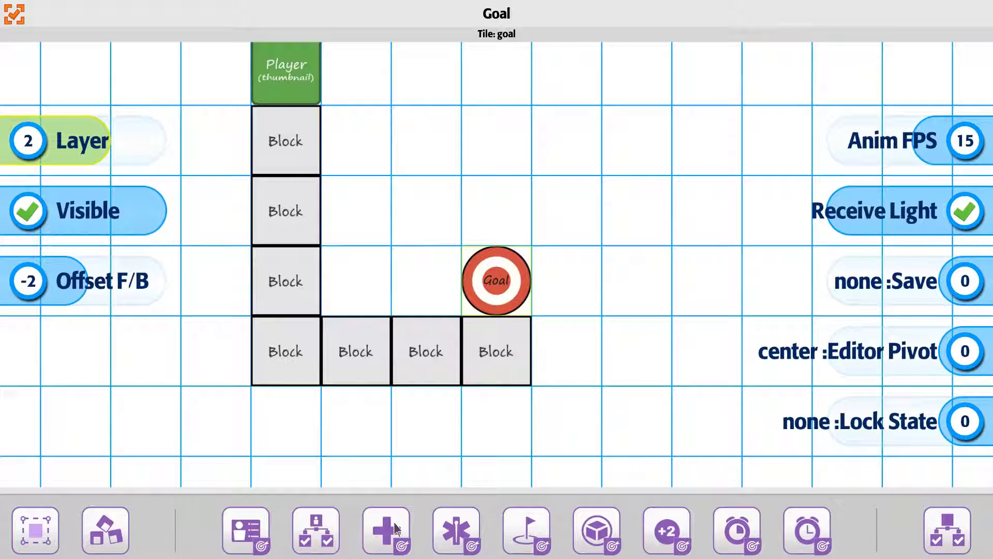
pyautogui.moveTo(646, 536); pyautogui.dragTo(460, 533)
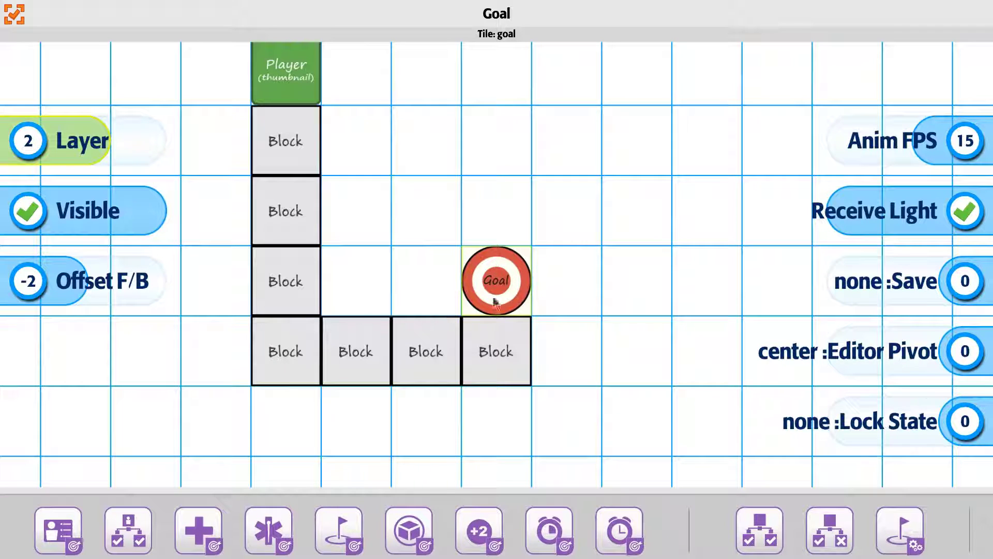
pyautogui.click(754, 539)
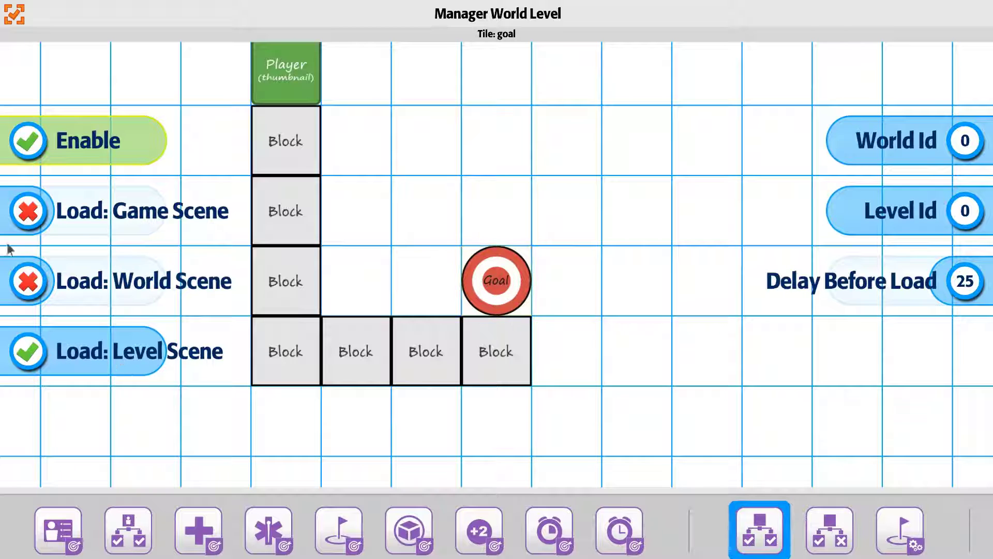
pyautogui.click(71, 223)
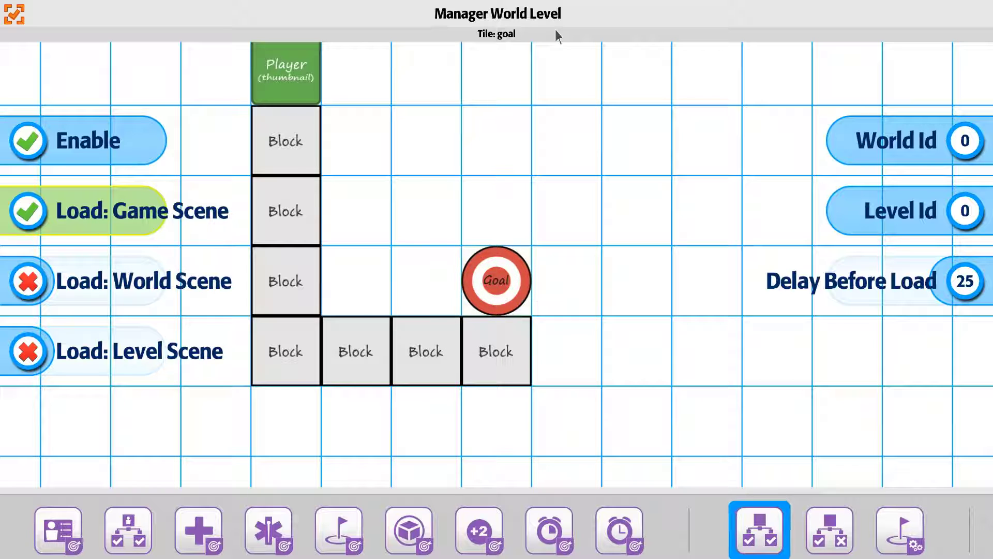
# - Save the level, then confirm the U-shaped level's Goal is set to Load: Level Scene
pyautogui.click(14, 16)
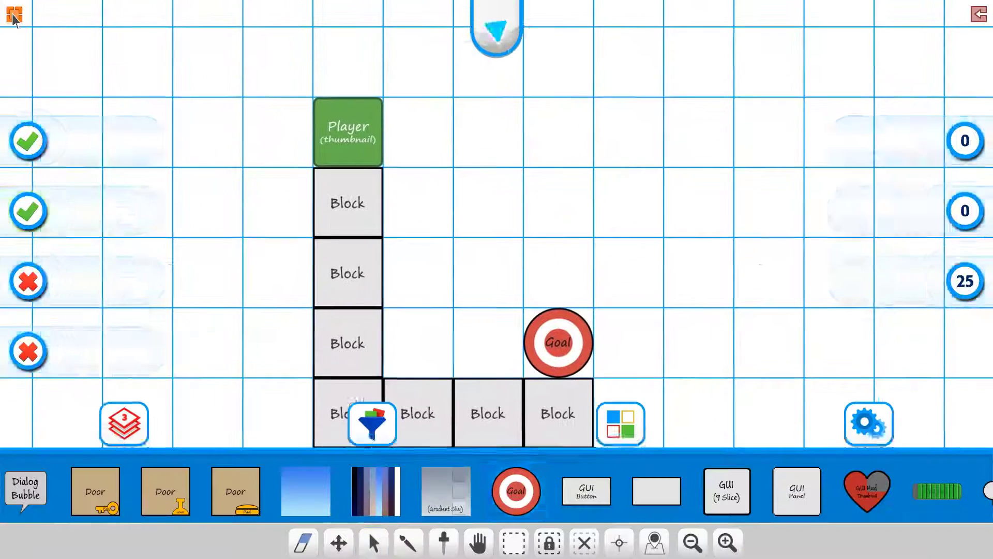
pyautogui.click(978, 14)
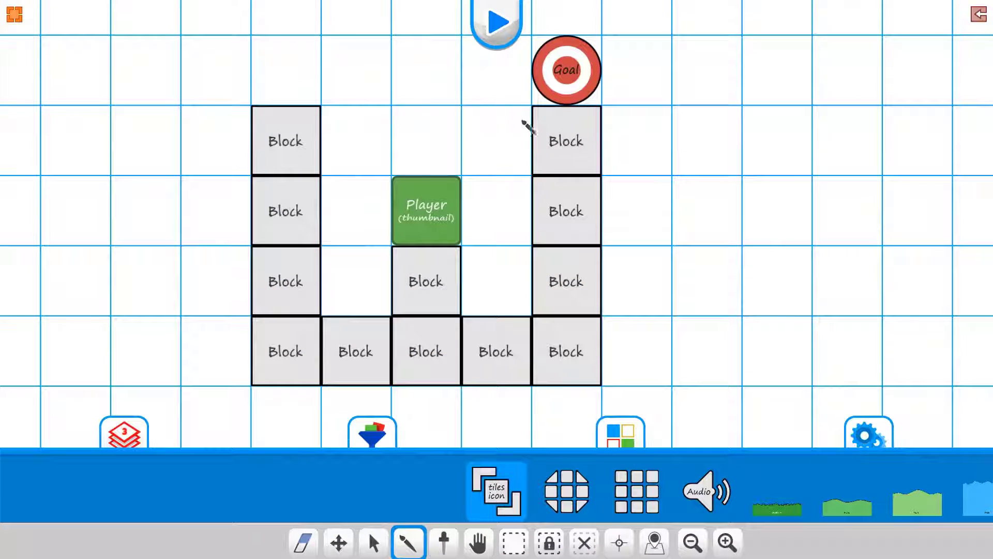
pyautogui.click(569, 77)
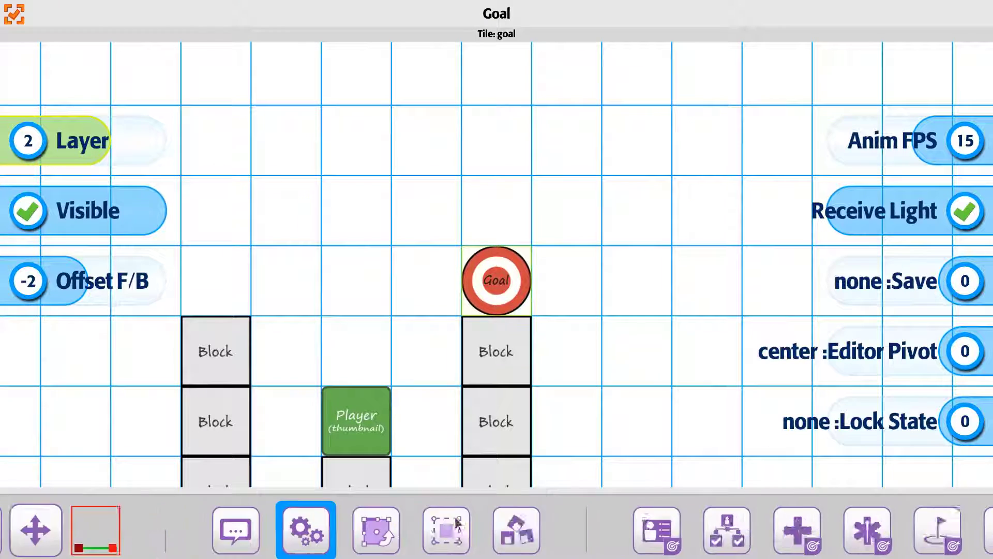
pyautogui.scroll(-5, 267, 516)
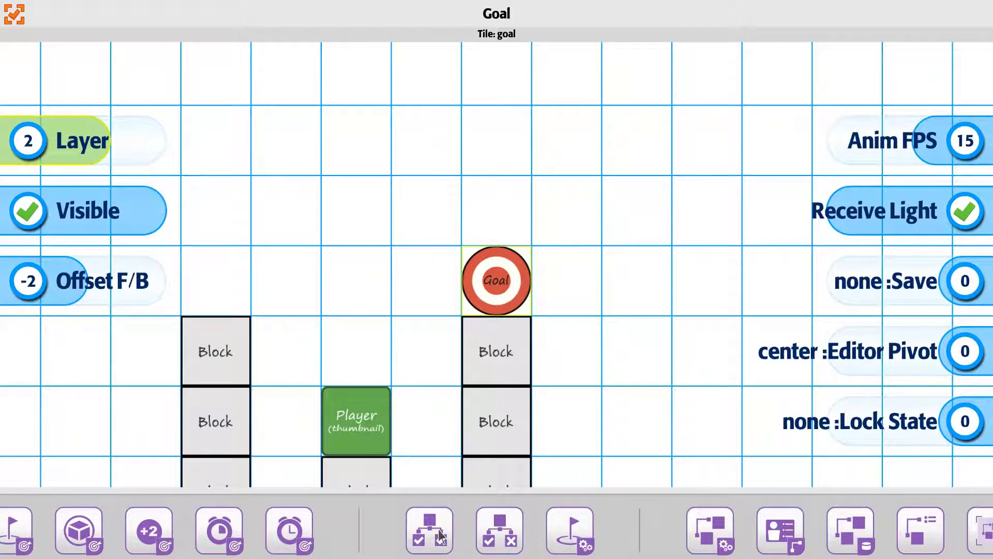
pyautogui.click(429, 529)
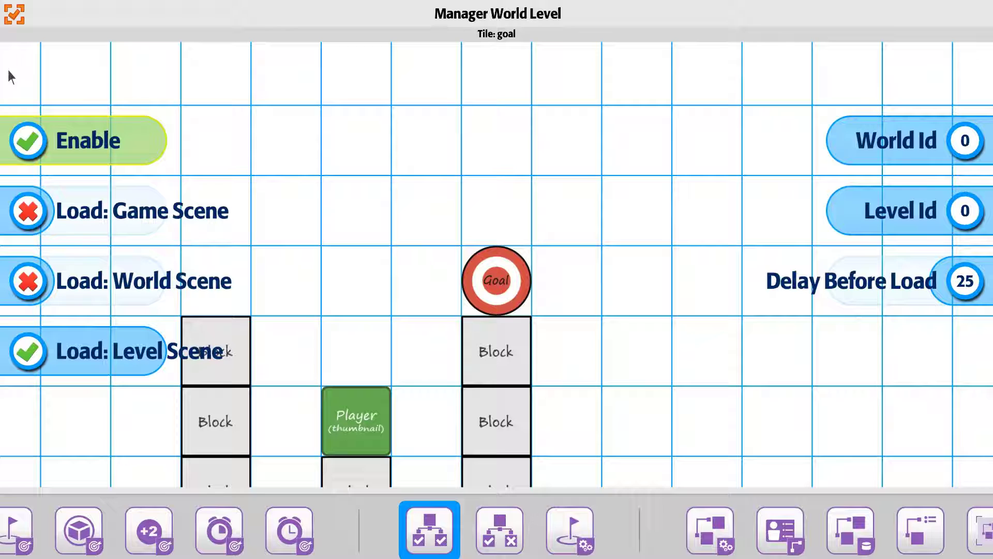
pyautogui.click(12, 16)
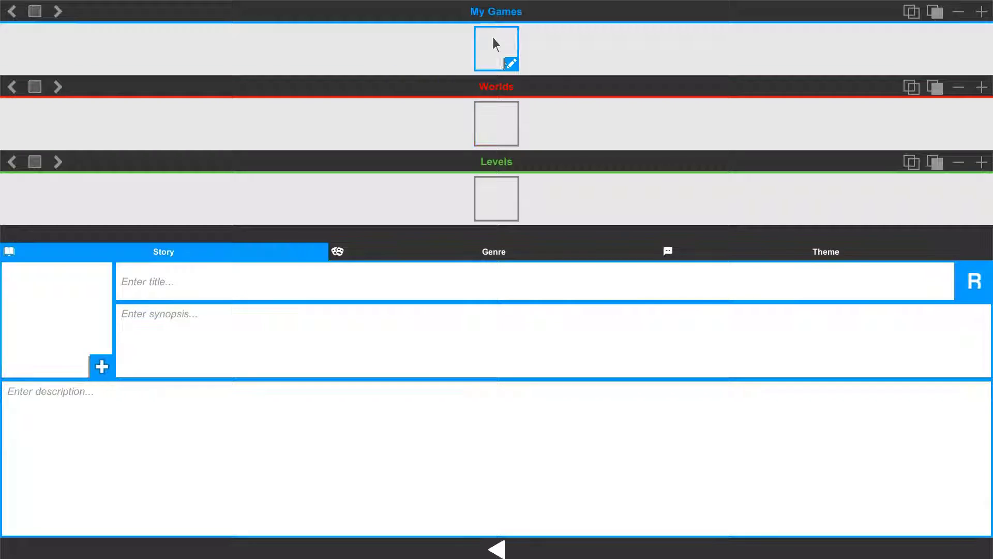
# - Open the long-floor scene and set its Goal's Manager World Level to Load: World Scene
pyautogui.click(499, 52)
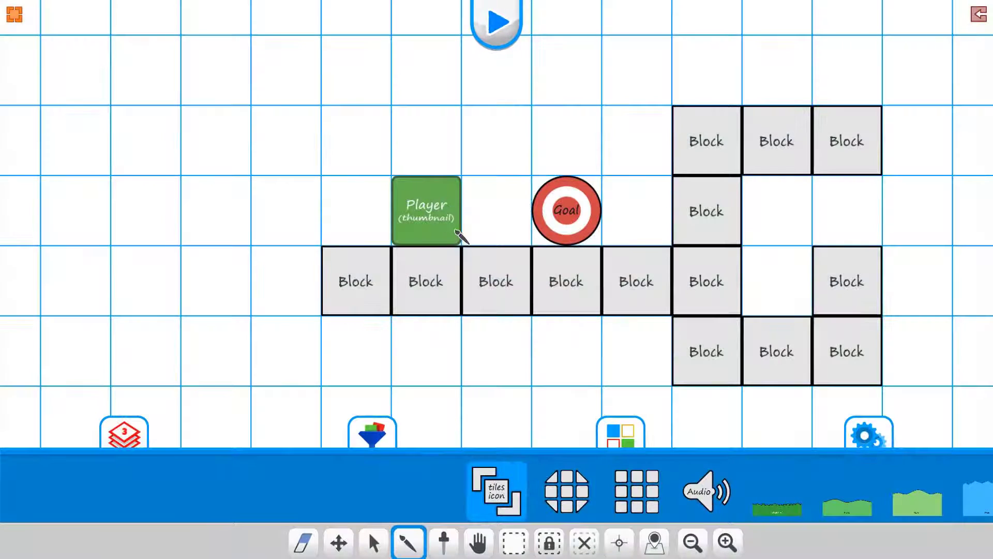
pyautogui.click(570, 222)
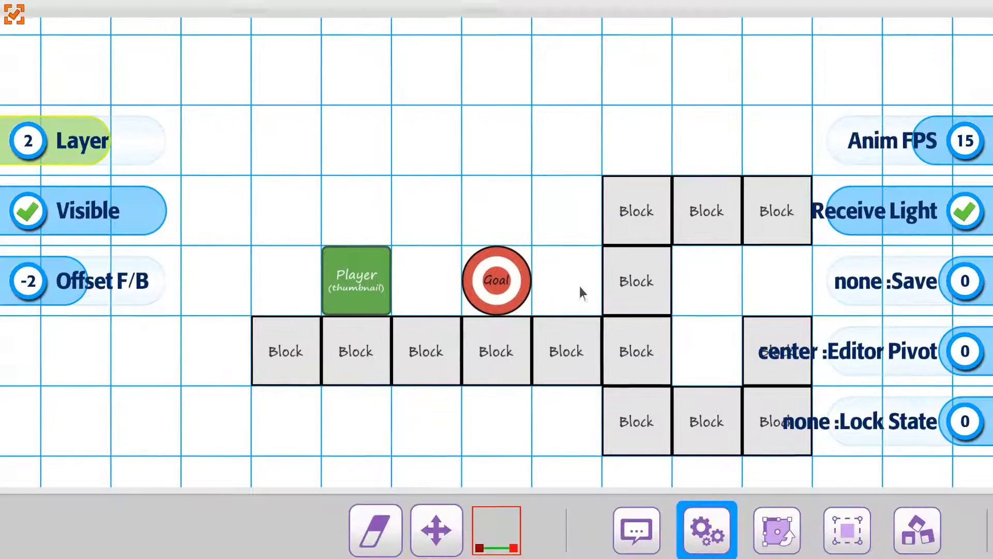
pyautogui.moveTo(908, 530); pyautogui.dragTo(314, 492)
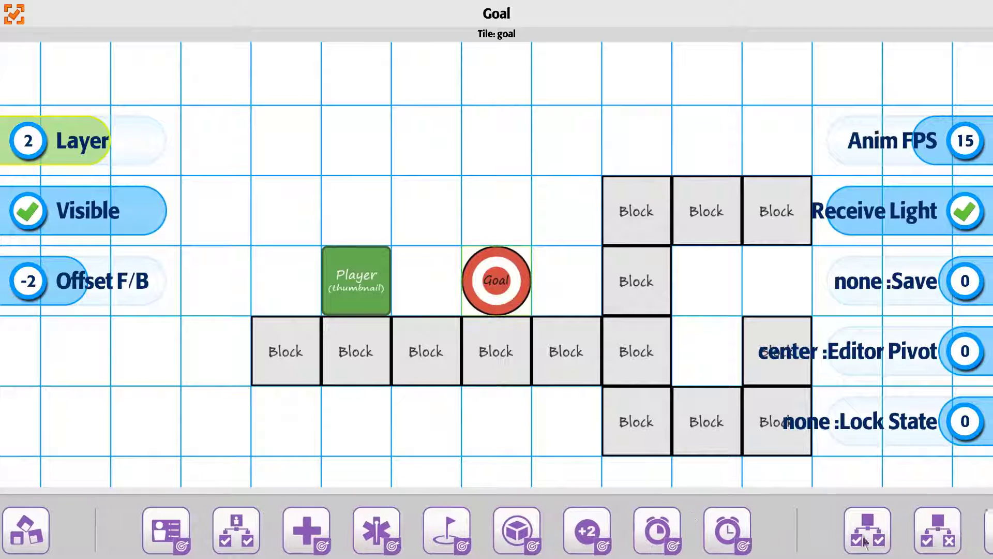
pyautogui.click(416, 531)
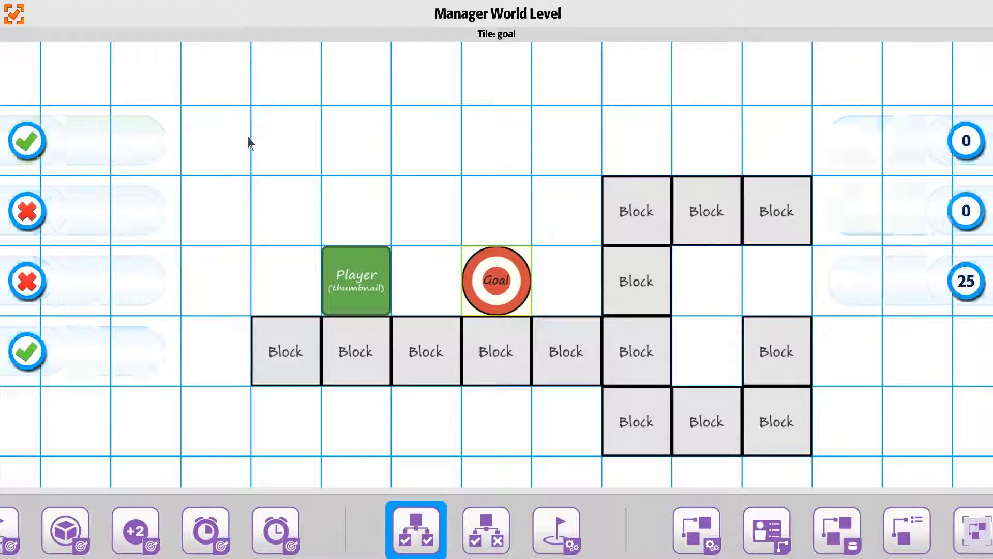
pyautogui.click(45, 295)
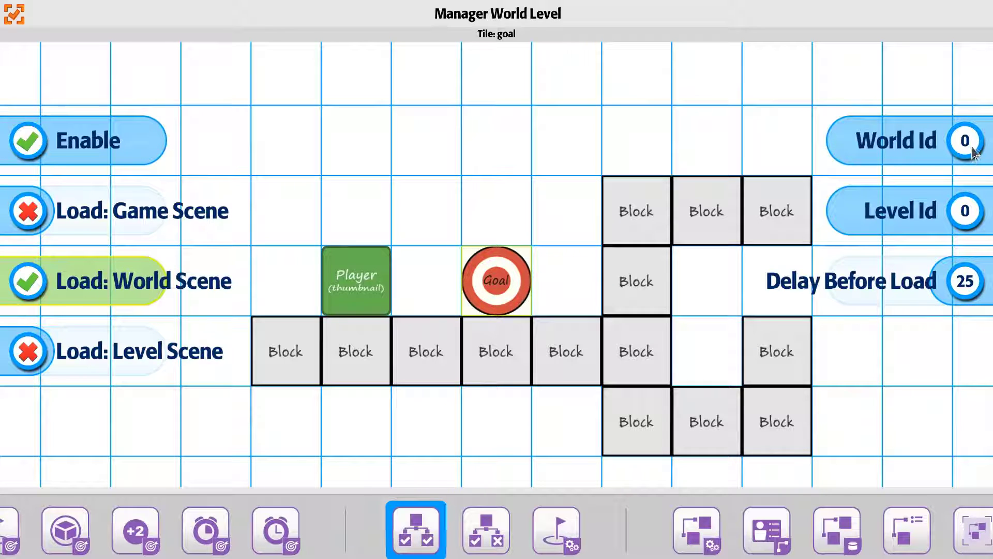
pyautogui.click(15, 17)
# - Run the scene in play mode to test the Player, floor and Goal
pyautogui.click(497, 21)
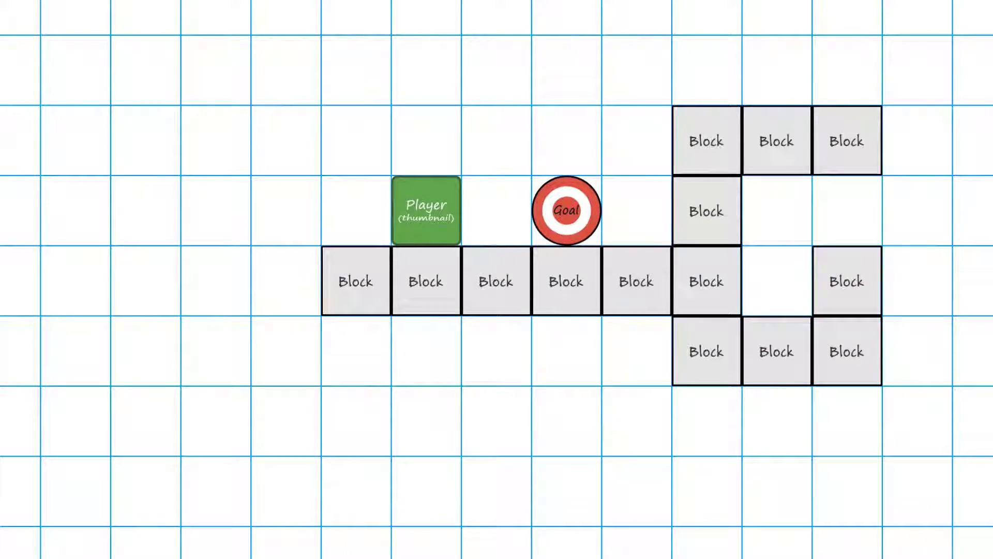